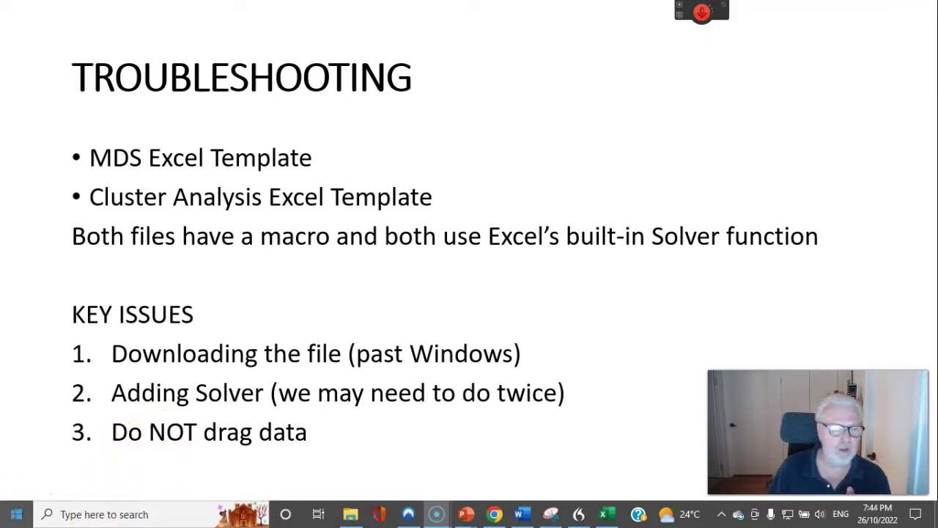
- Switch to the downloaded MDS Perceptual Map Template (1) workbook in Excel and enable editing out of Protected View
key("alt+Tab")
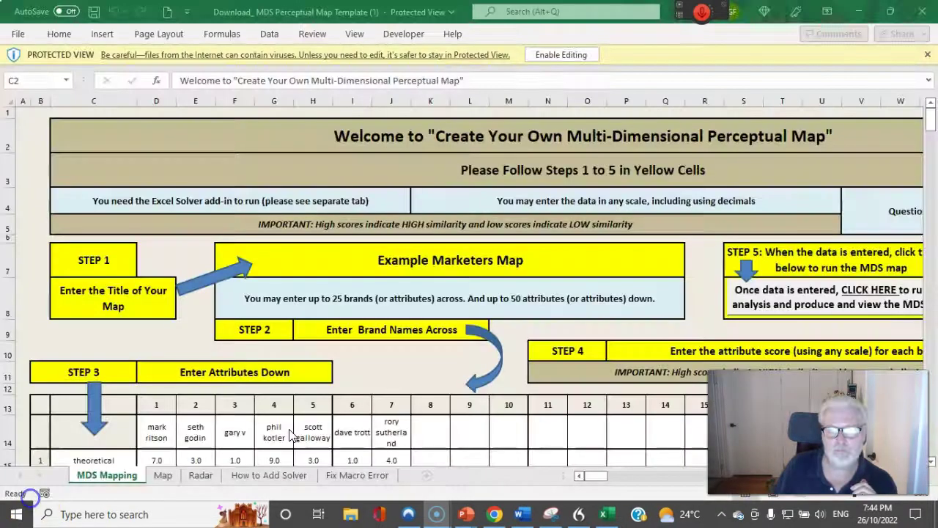
left_click(562, 56)
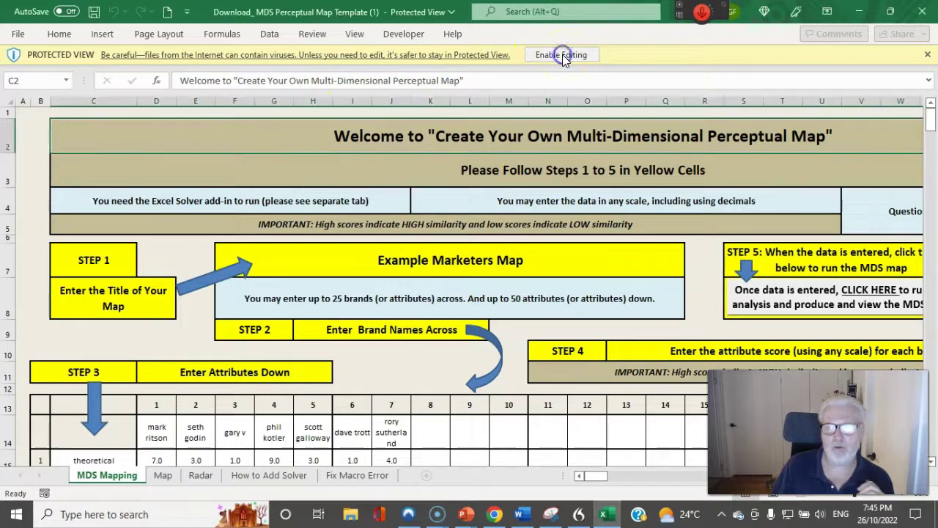
left_click(568, 59)
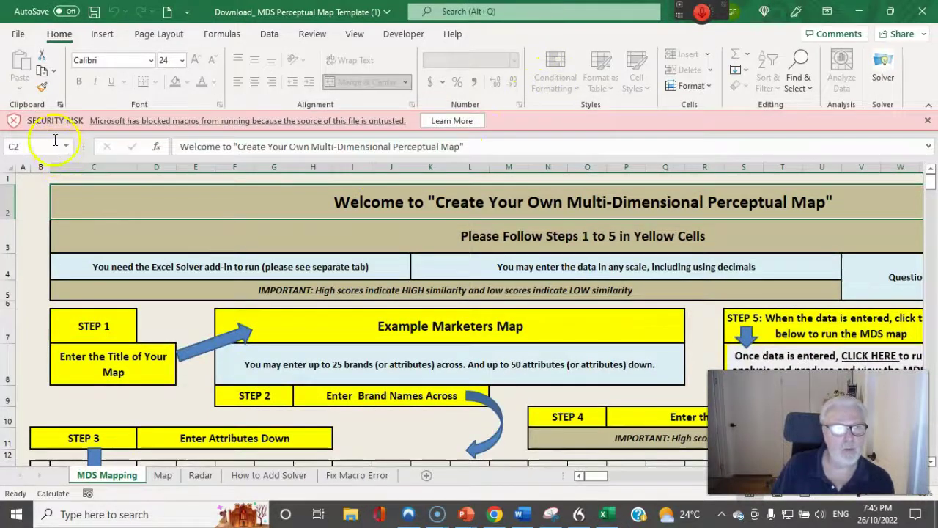
- In File Explorer's Downloads folder, unblock the newest MDS Perceptual Map Template file through its properties
left_click(151, 145)
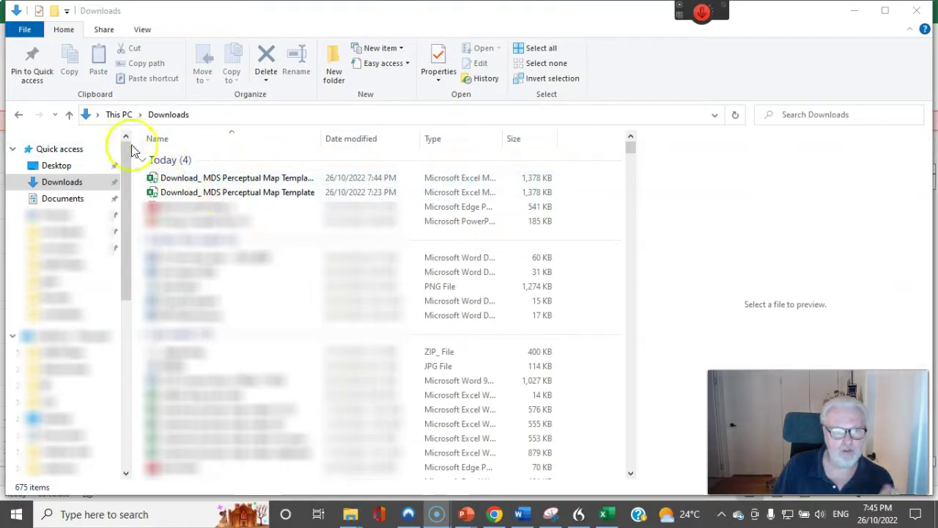
right_click(193, 181)
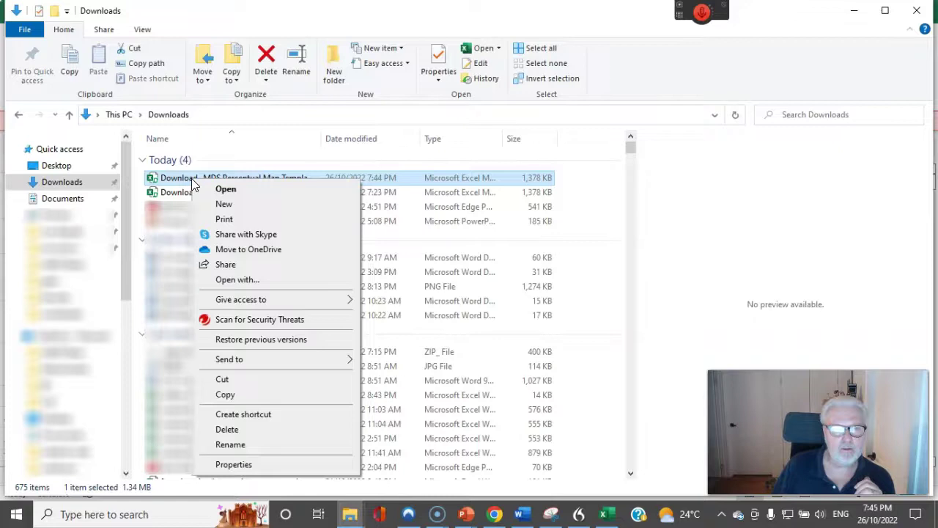
left_click(235, 465)
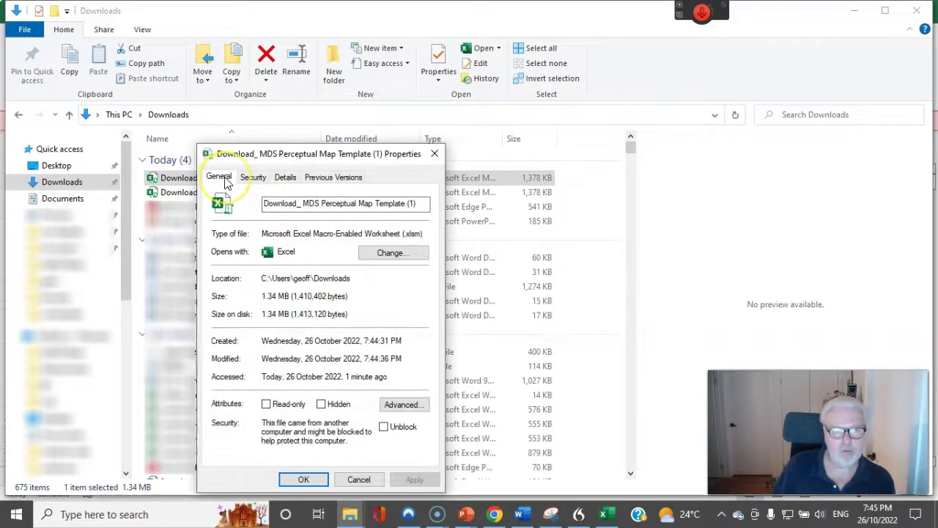
left_click(384, 428)
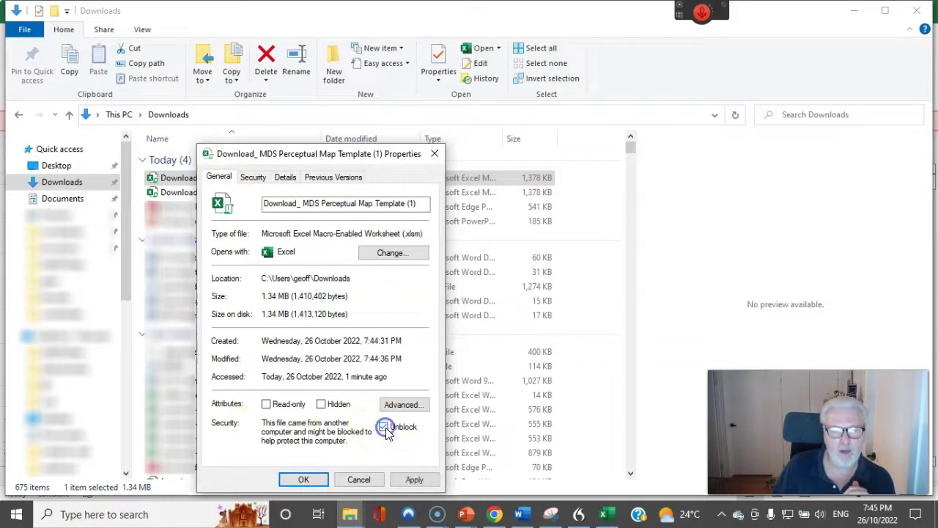
left_click(303, 480)
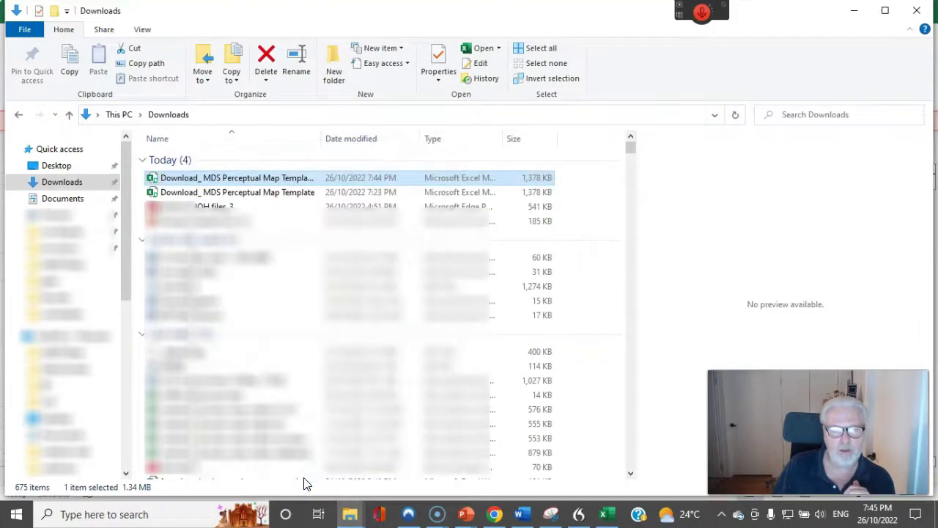
- Close the open template workbook in Excel, reopen the unblocked file from Downloads, and enable its macro content
left_click(604, 514)
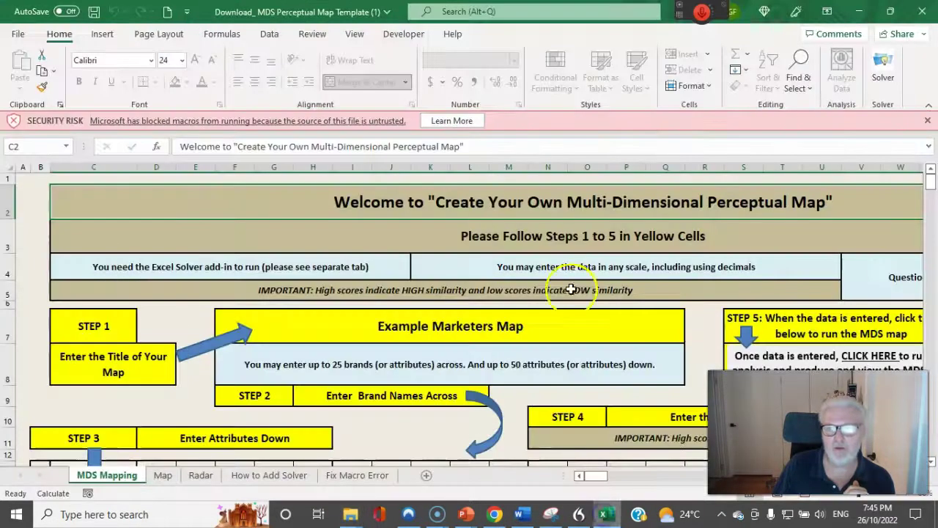
left_click(924, 10)
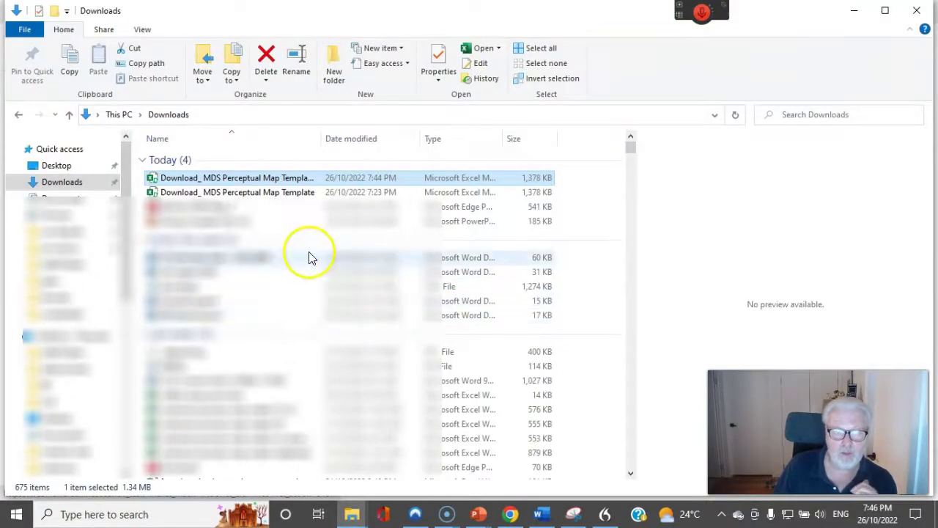
double_click(227, 182)
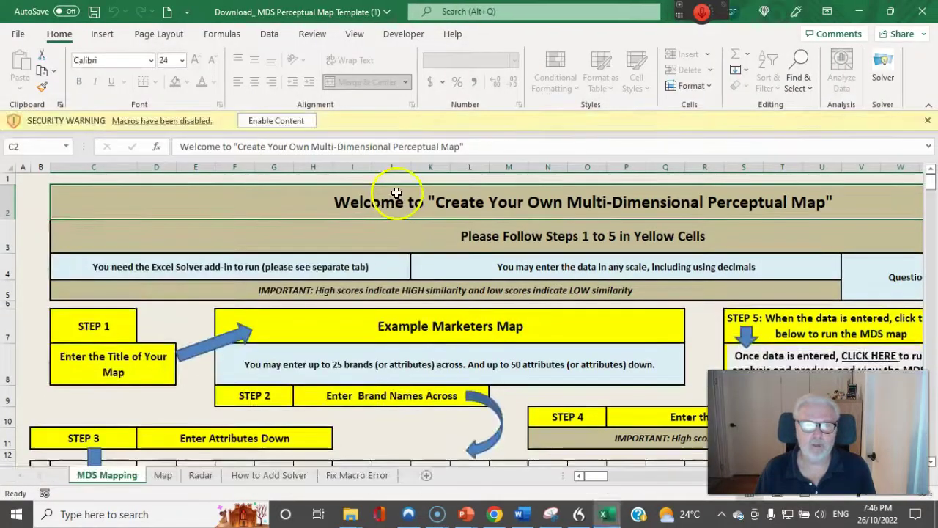
left_click(292, 121)
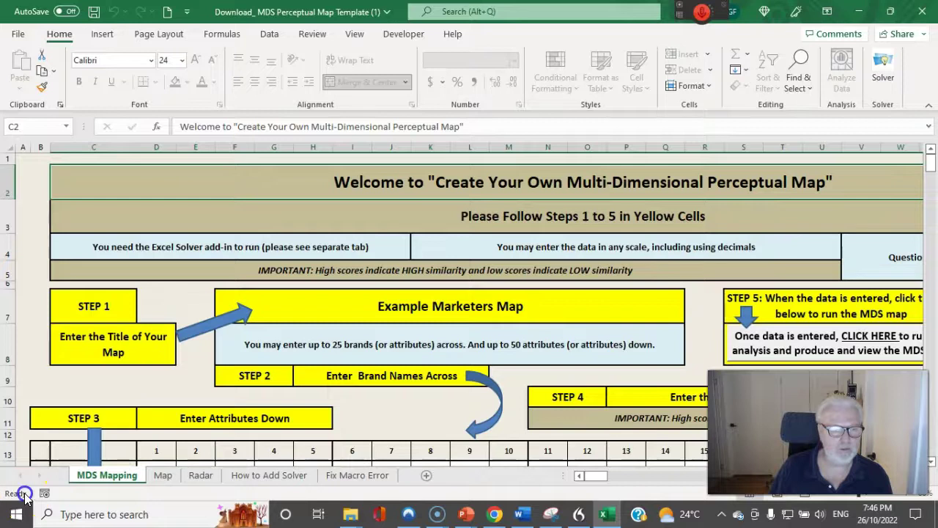
- Check the Home and Data ribbons for the Solver command
left_click(440, 387)
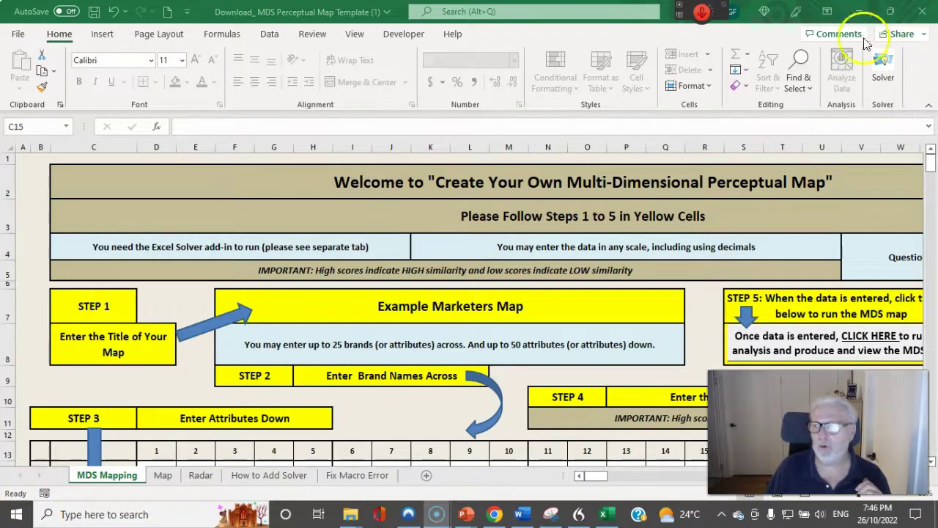
left_click(887, 87)
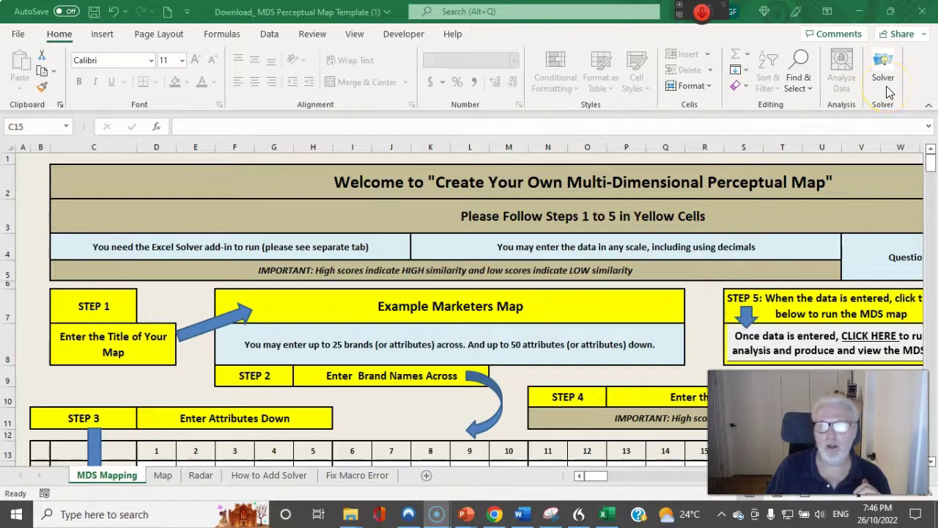
left_click(269, 36)
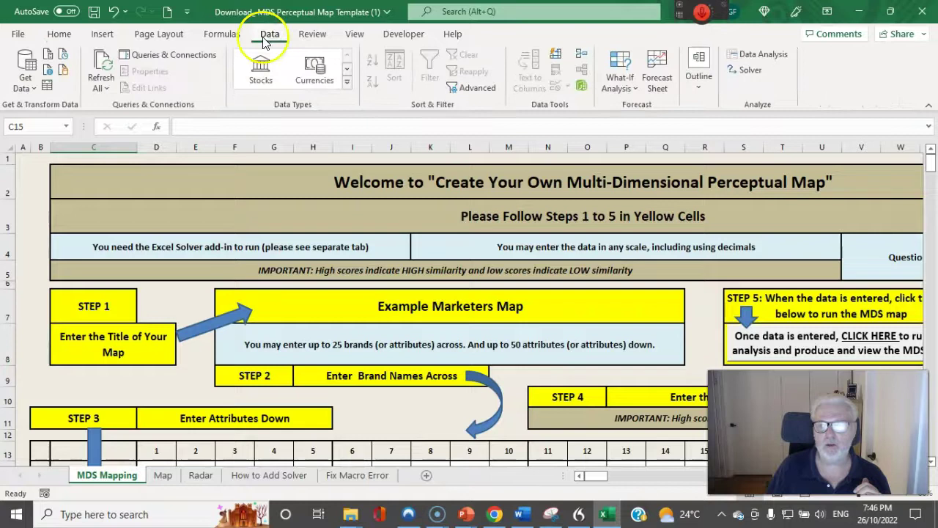
left_click(59, 34)
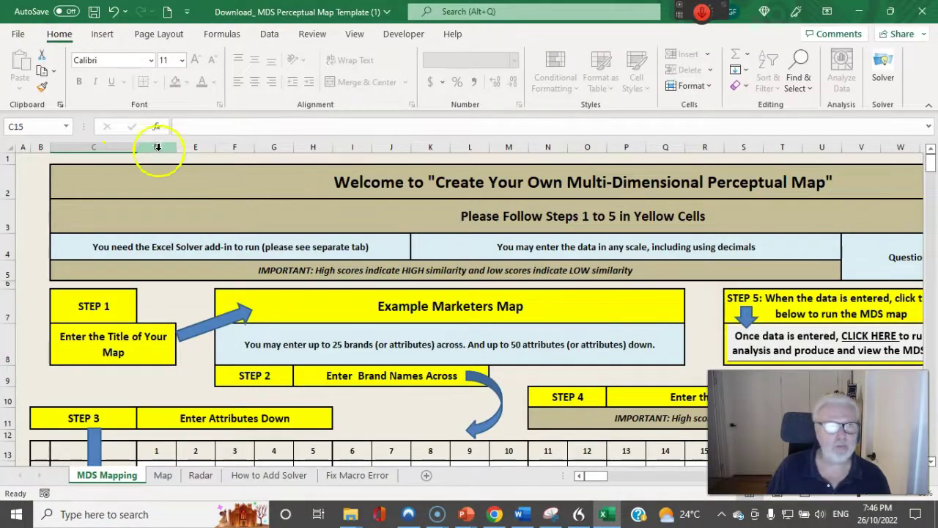
- Open the Excel Add-ins list from the Excel options and set the Solver Add-in as active
left_click(16, 35)
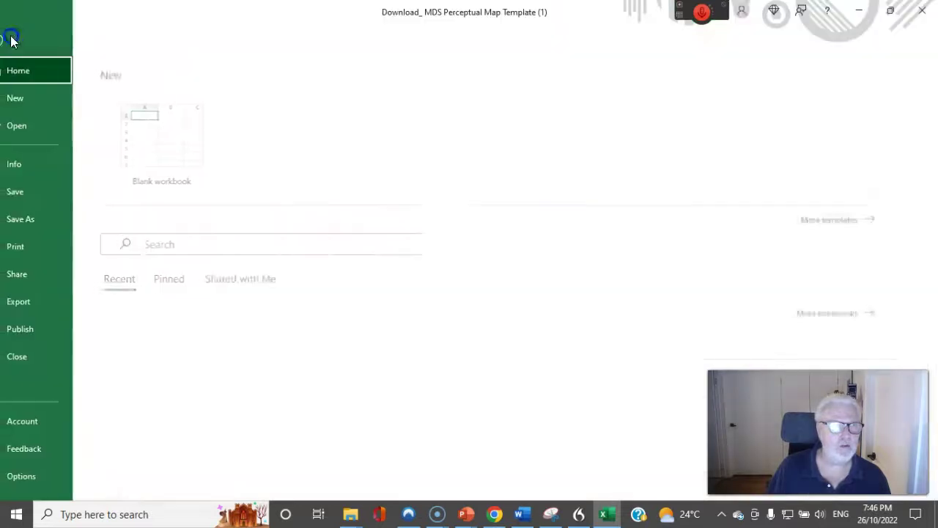
left_click(51, 476)
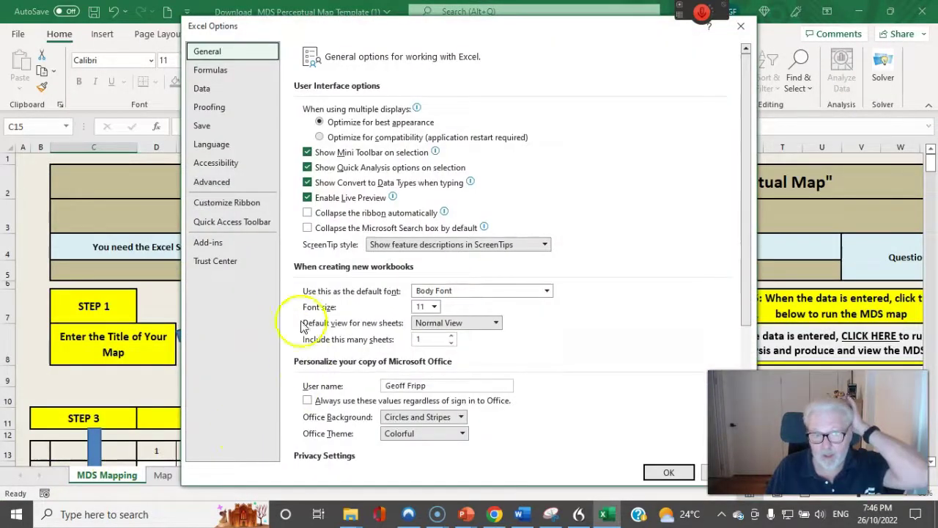
left_click(206, 244)
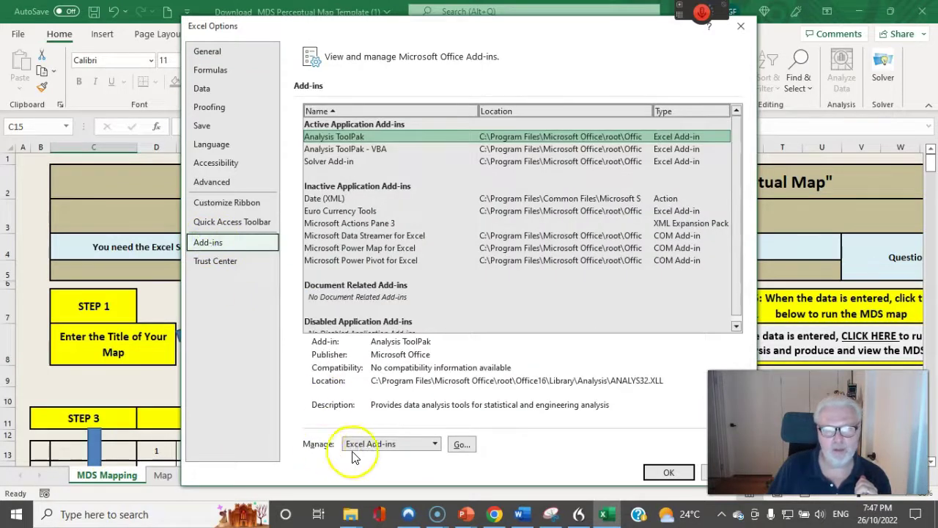
left_click(461, 444)
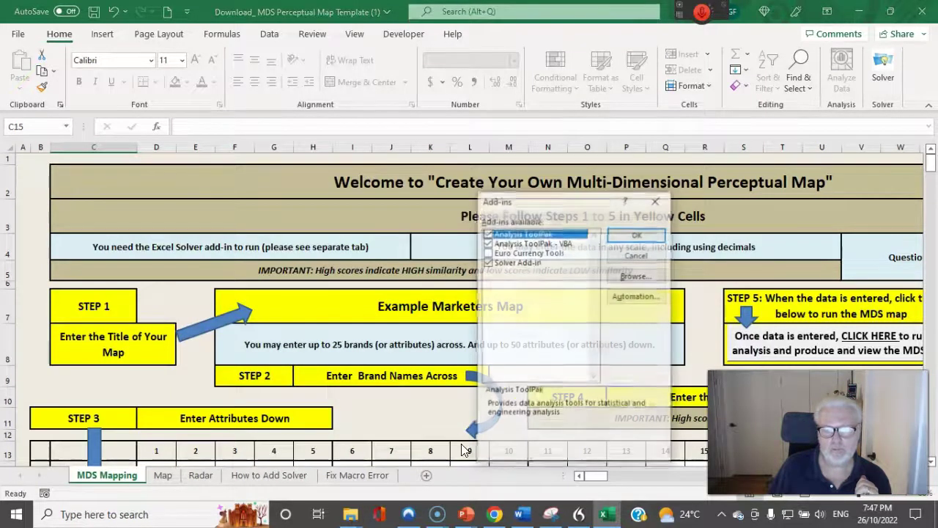
left_click(487, 261)
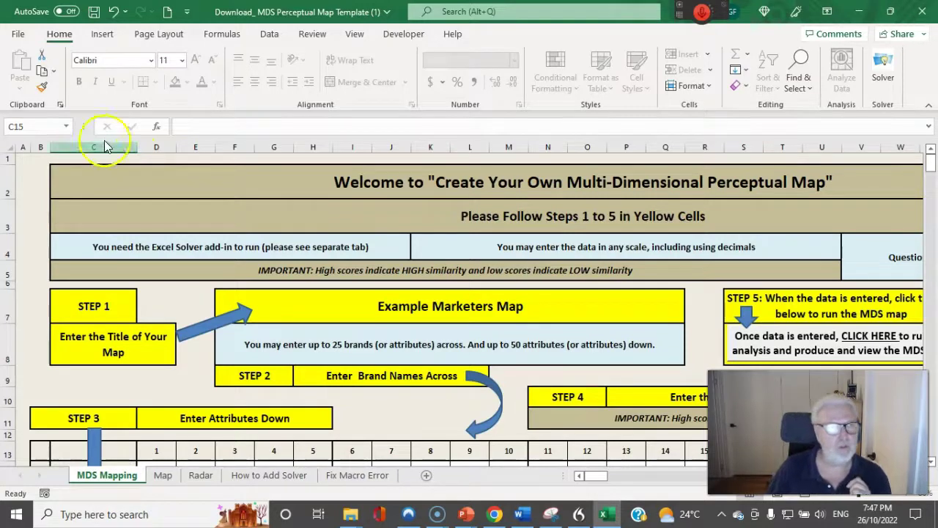
- Make sure the Developer main tab is enabled in the ribbon customization options and accept the settings
left_click(17, 34)
left_click(30, 477)
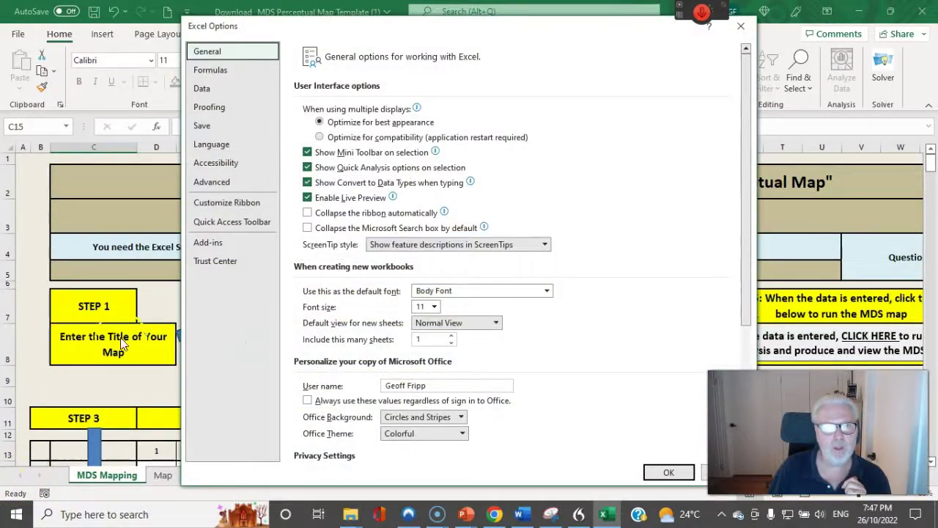
left_click(206, 210)
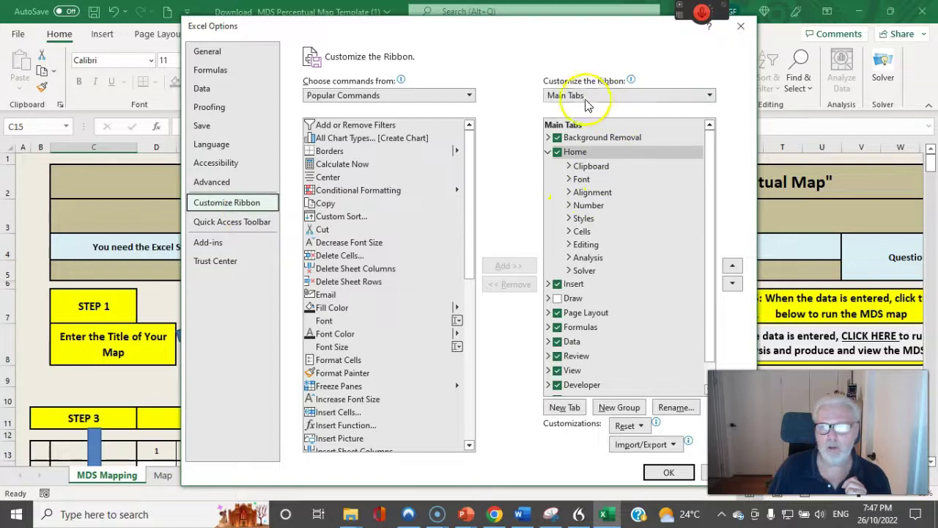
scroll(576, 373, "down", 1)
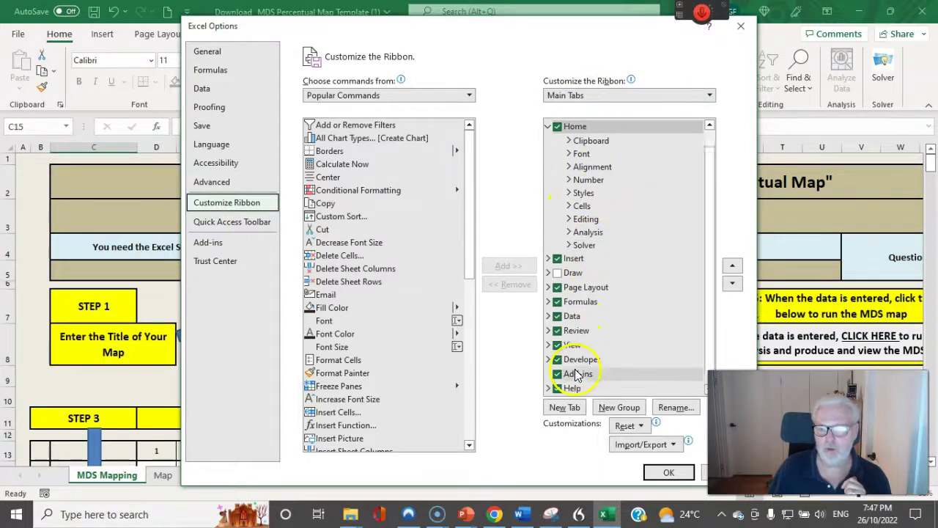
left_click(570, 361)
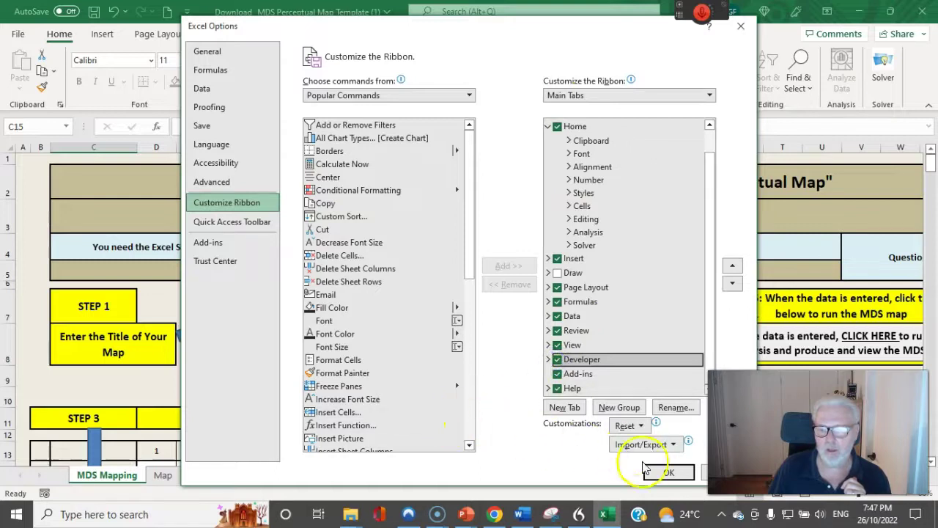
left_click(668, 472)
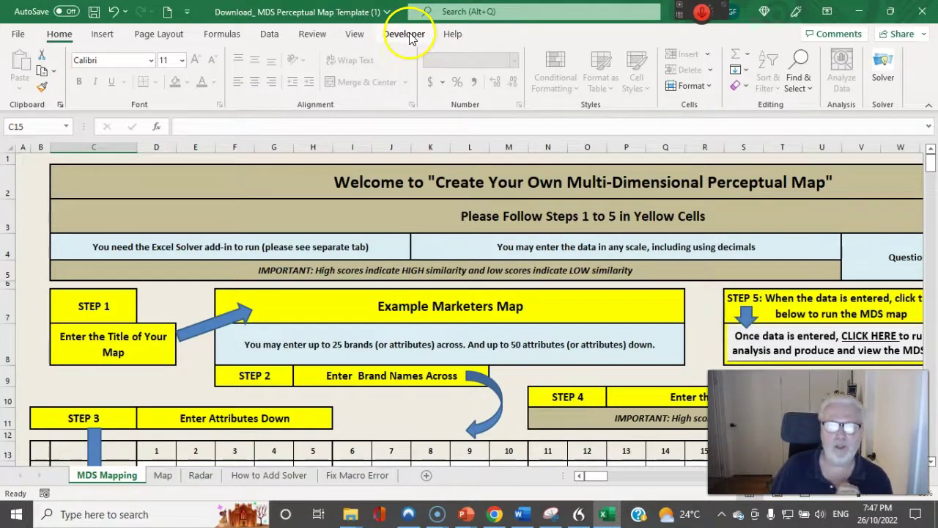
- Toggle the Solver reference in the template's VBA project references, accept, and close the Visual Basic editor
left_click(410, 36)
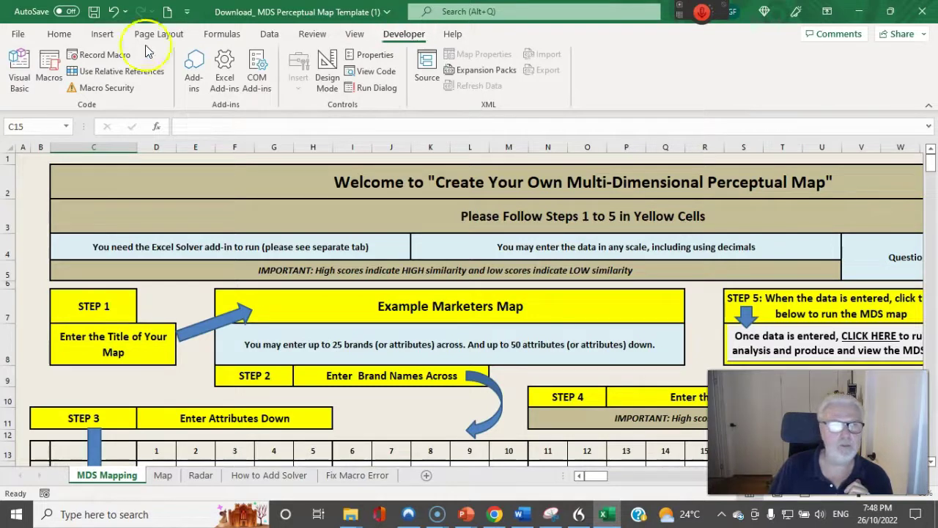
left_click(20, 68)
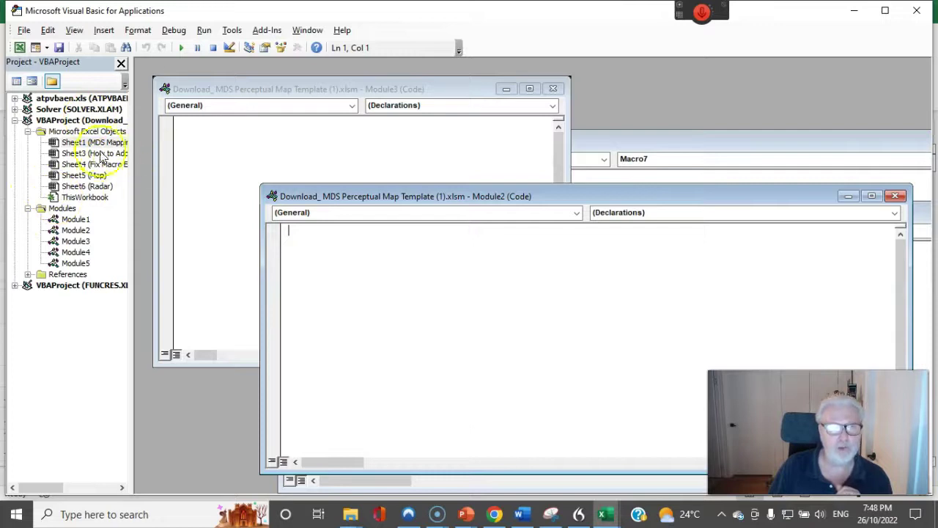
left_click(231, 30)
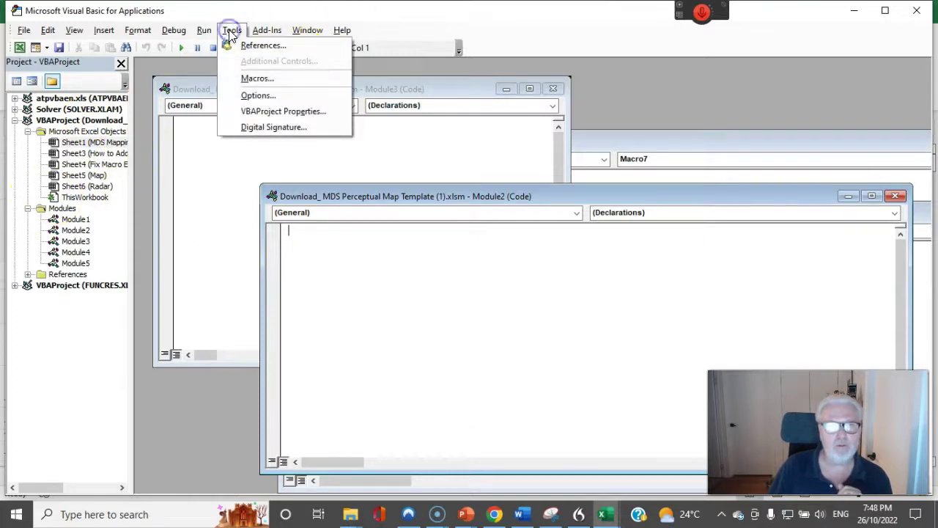
left_click(253, 45)
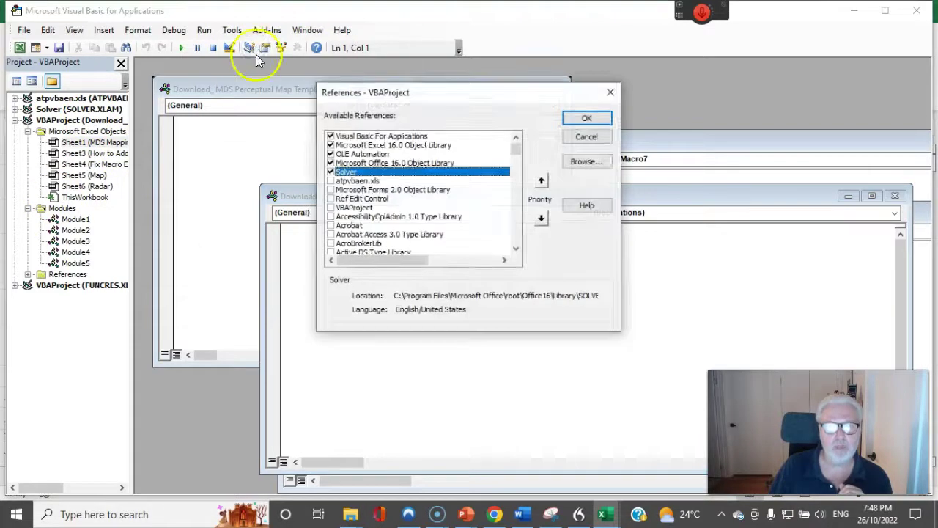
scroll(425, 176, "down", 2)
scroll(395, 187, "up", 2)
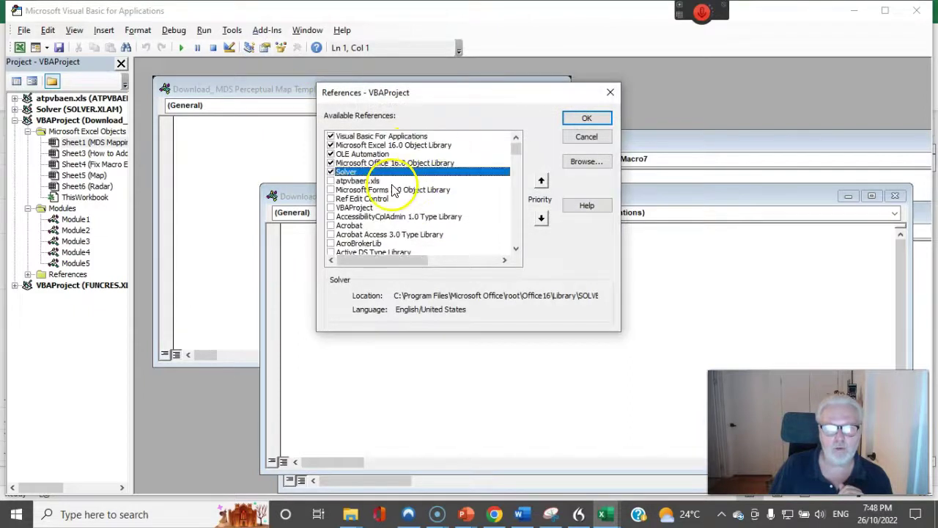
left_click(359, 172)
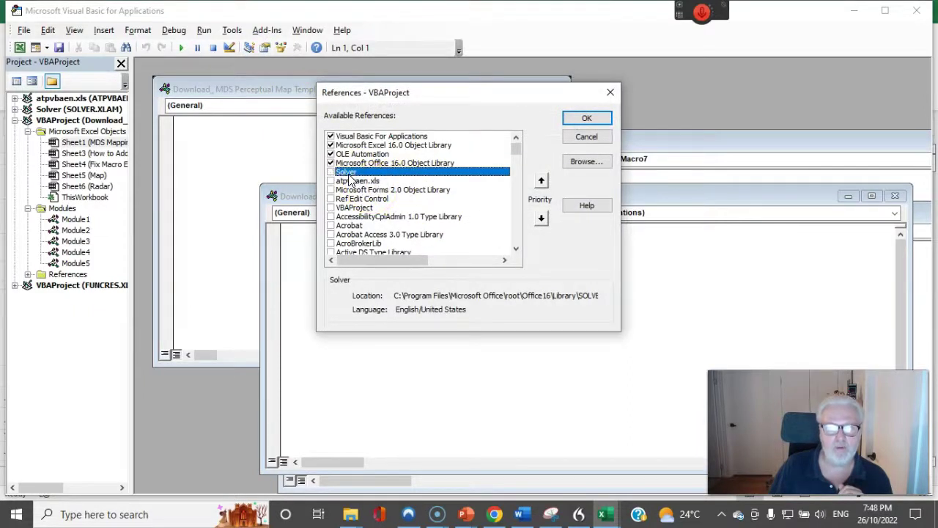
left_click(586, 118)
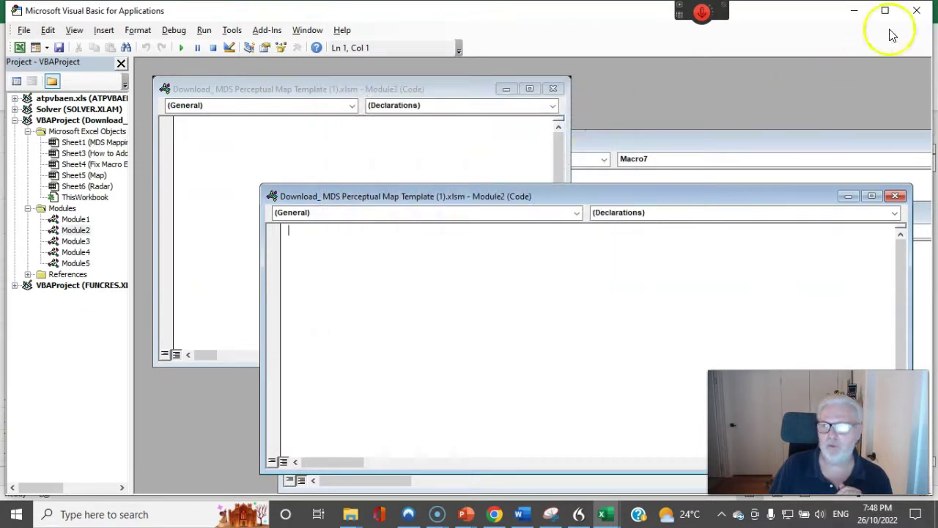
left_click(916, 12)
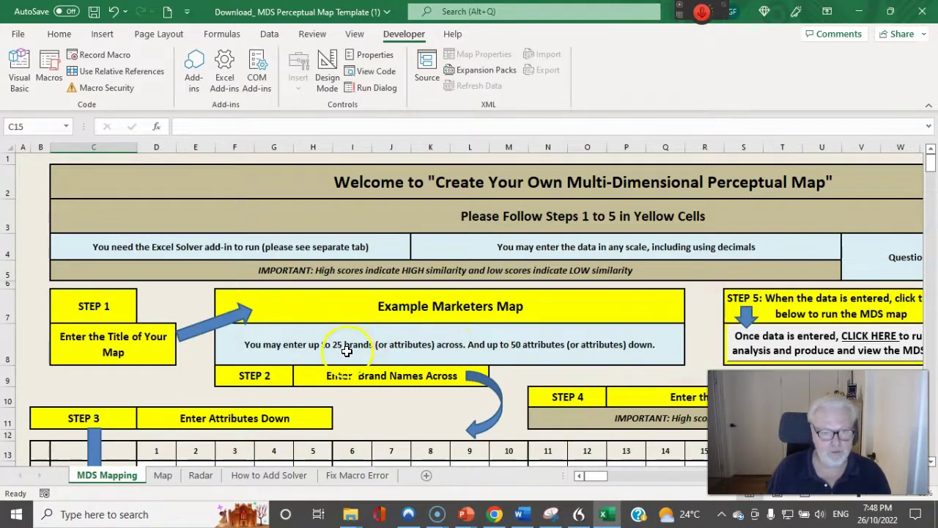
- Enter the attribute scores 2, 3, 4 and 3 for the first four brands in cells D15 to G15
scroll(347, 351, "down", 2)
left_click(203, 412)
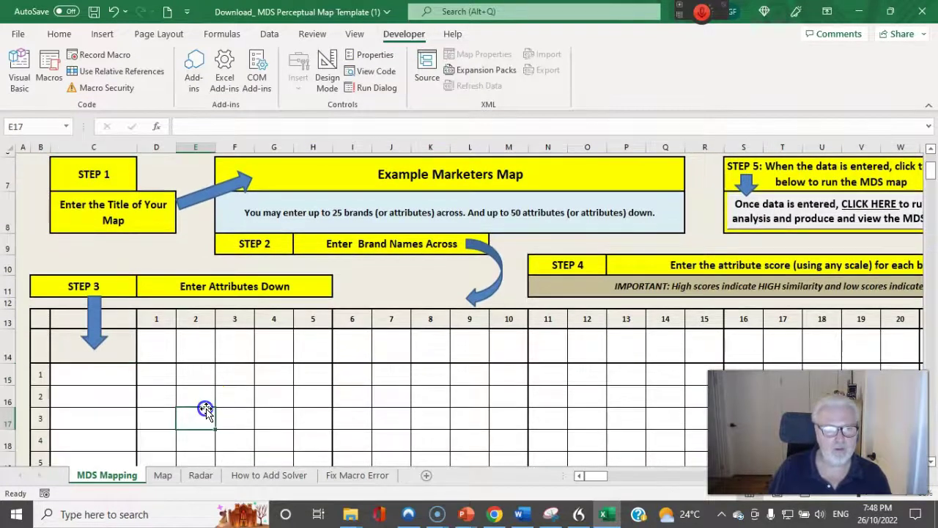
left_click(159, 376)
type("2")
key("Tab")
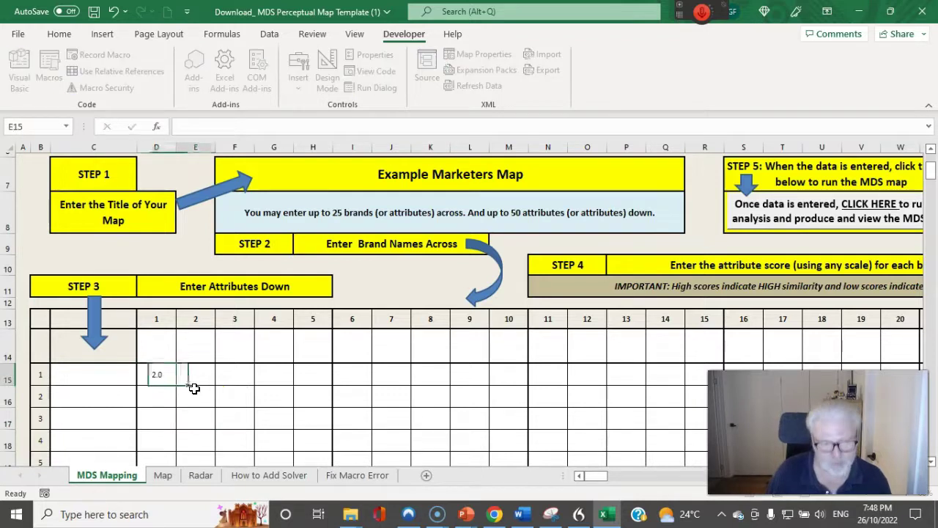
type("3")
key("Tab")
type("4")
key("Tab")
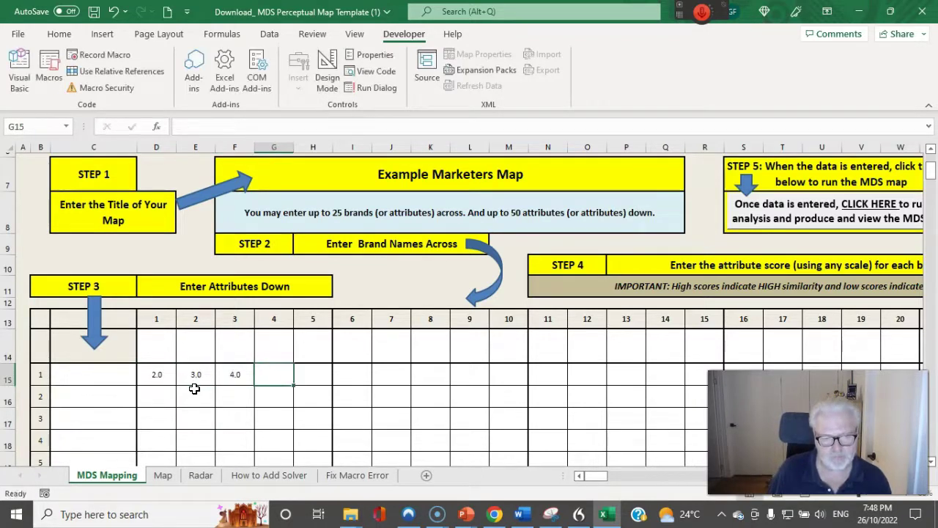
type("3")
key("Down")
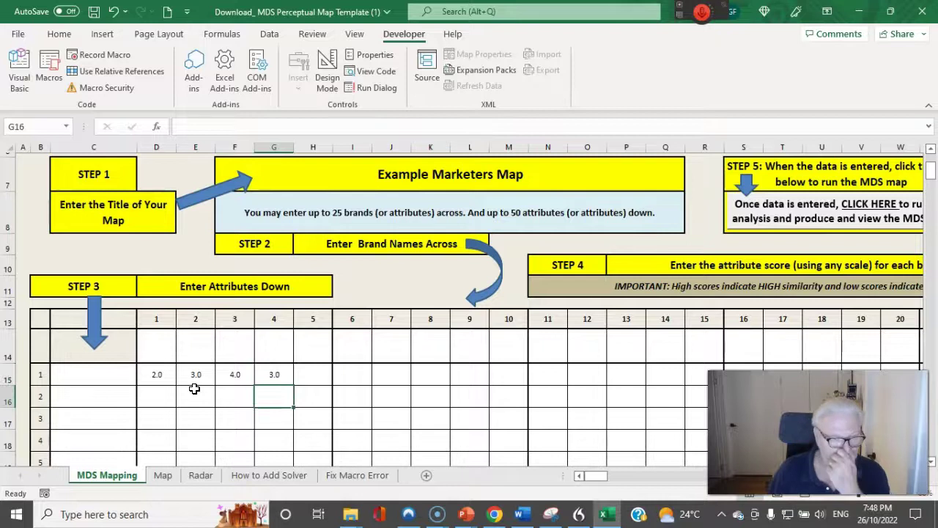
- Move the four scores from D15:G15 to D17:G17 and inspect the vacated cells
scroll(272, 395, "down", 1)
left_click_drag(158, 340, 261, 388)
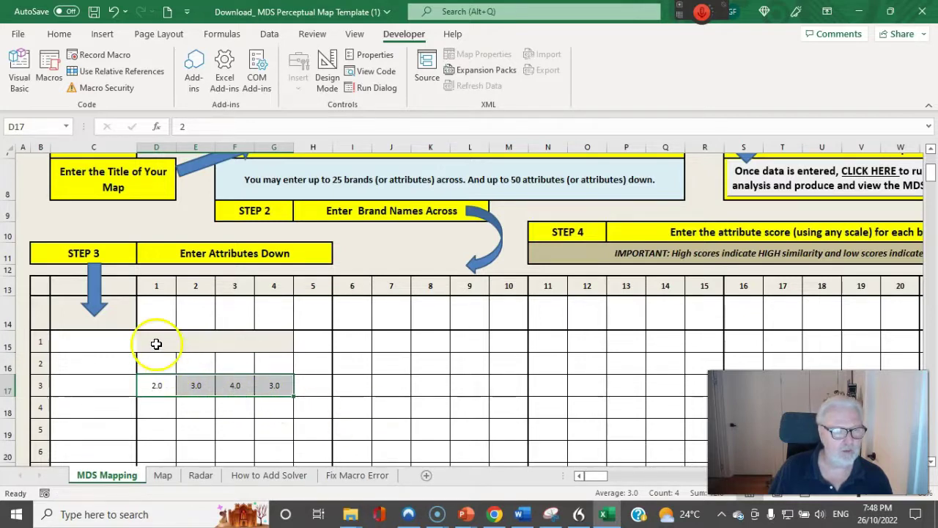
left_click_drag(157, 342, 270, 345)
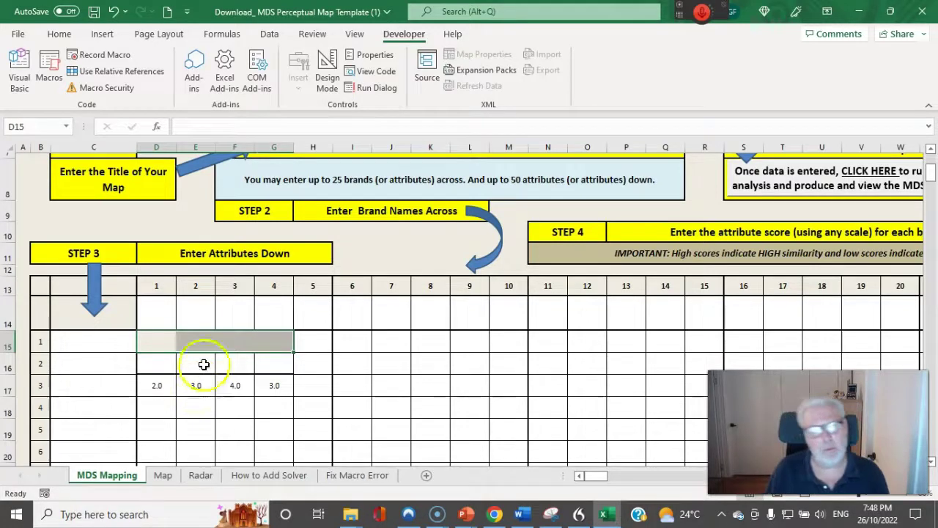
left_click(156, 337)
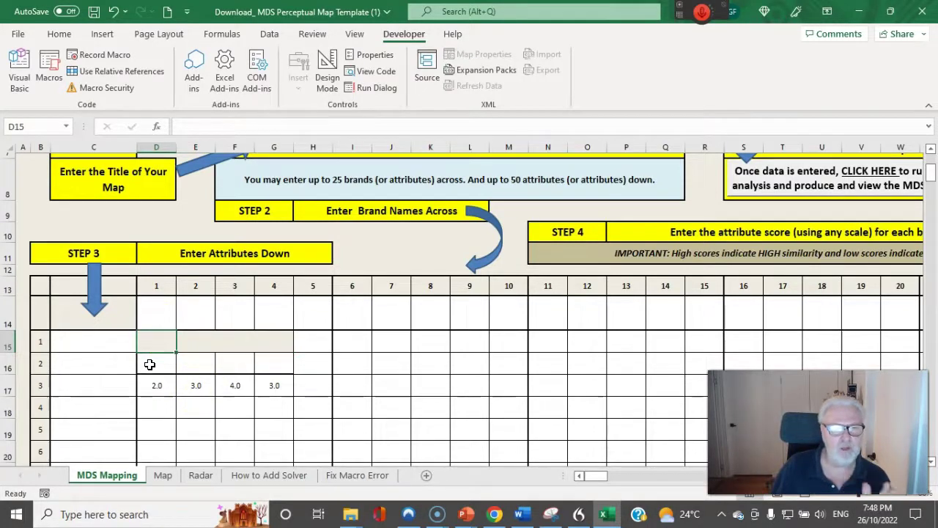
left_click(153, 368)
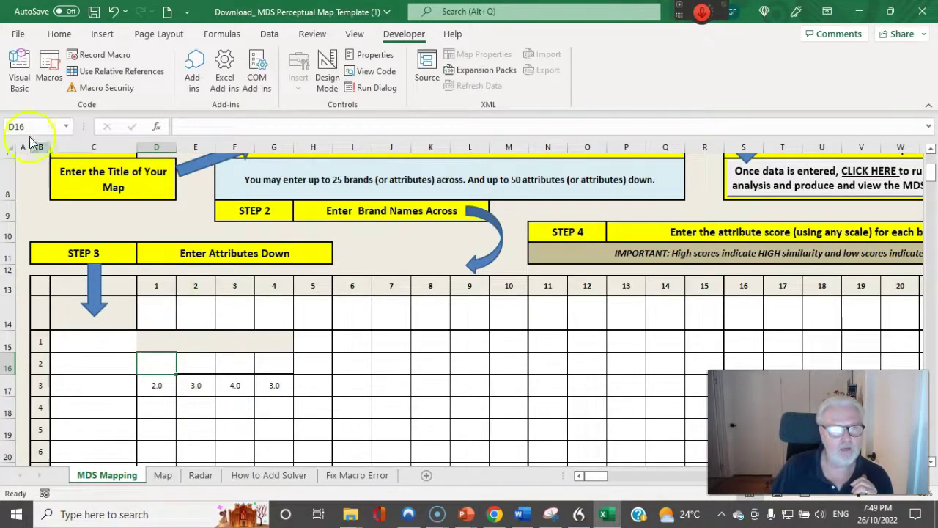
- Undo the move of the four scores and check the cells of the first data rows
left_click(112, 11)
left_click(112, 11)
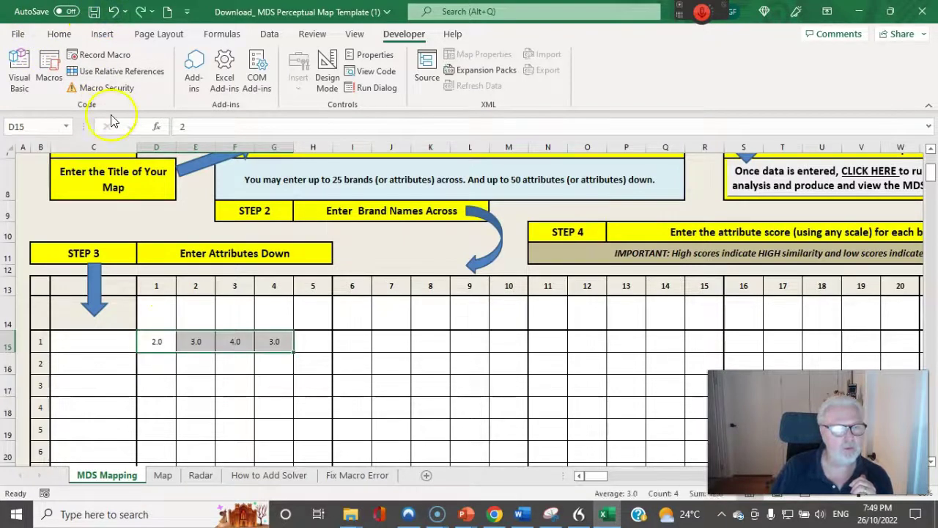
left_click(154, 360)
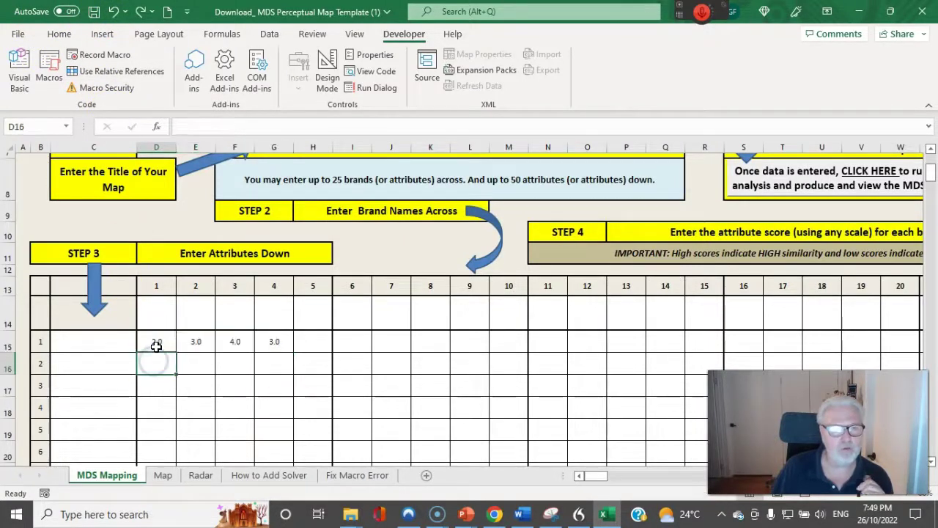
left_click(157, 345)
left_click(157, 380)
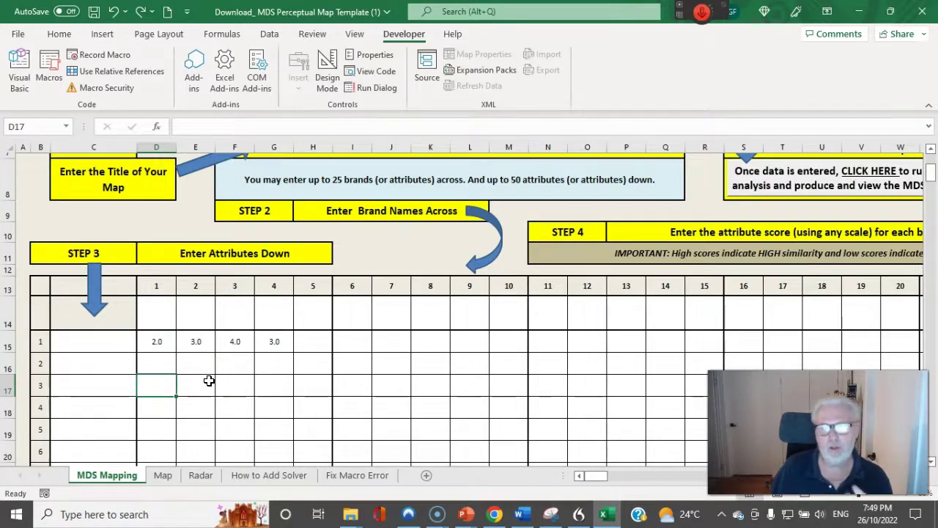
- View the contact details for questions in the header area of the MDS Mapping sheet
scroll(788, 365, "up", 2)
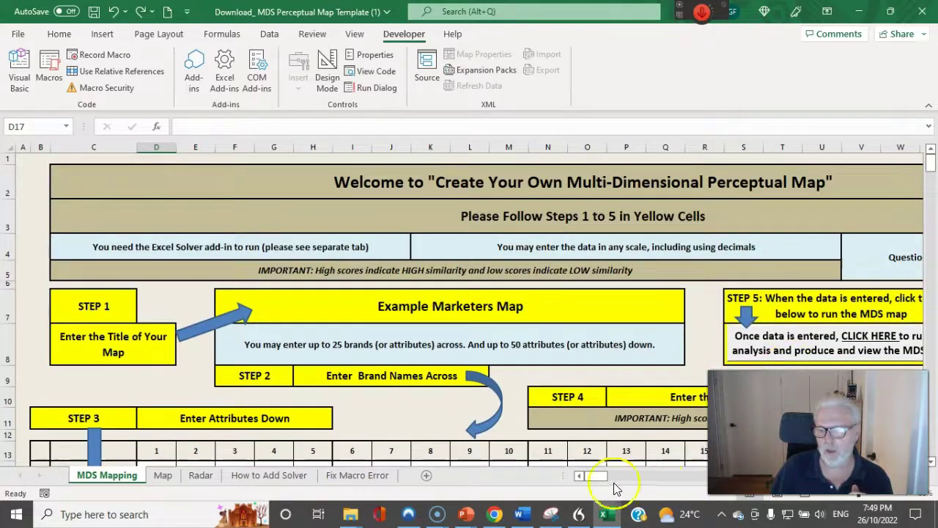
left_click_drag(594, 476, 606, 477)
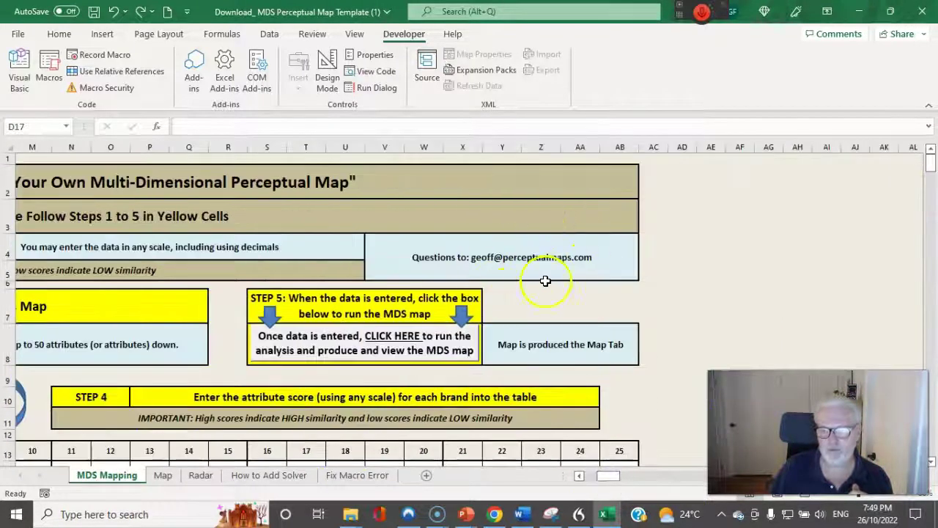